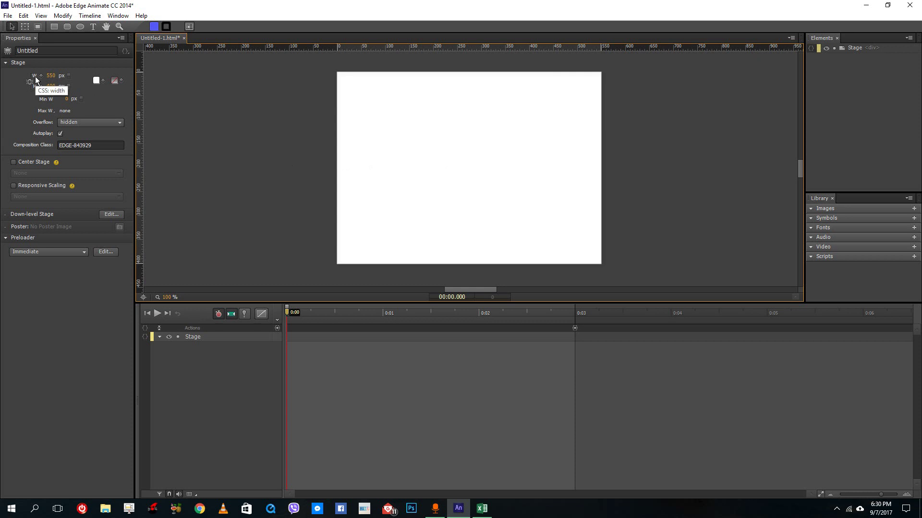
Switch the stage width's unit to percent at 100%, leaving the height in pixels at 400 px
{"action": "left_click", "coordinate": [62, 76]}
{"action": "left_click", "coordinate": [69, 85]}
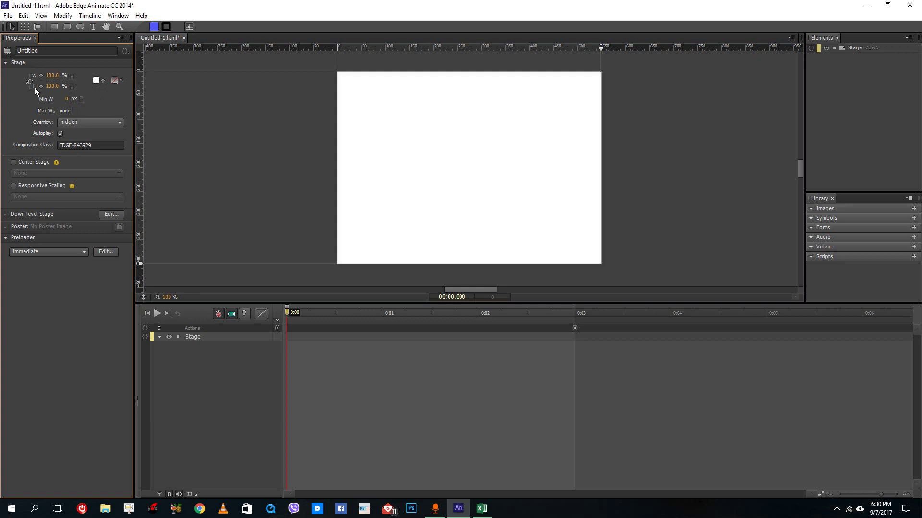
{"action": "left_click", "coordinate": [70, 86]}
Test how the stage fills different preview widths between about 598 and 678 px
{"action": "mouse_move", "coordinate": [602, 48]}
{"action": "left_mouse_down"}
{"action": "mouse_move", "coordinate": [732, 48]}
{"action": "mouse_move", "coordinate": [654, 48]}
{"action": "mouse_move", "coordinate": [590, 71]}
{"action": "mouse_move", "coordinate": [738, 71]}
{"action": "mouse_move", "coordinate": [531, 109]}
{"action": "mouse_move", "coordinate": [408, 115]}
{"action": "mouse_move", "coordinate": [625, 113]}
{"action": "left_mouse_up"}
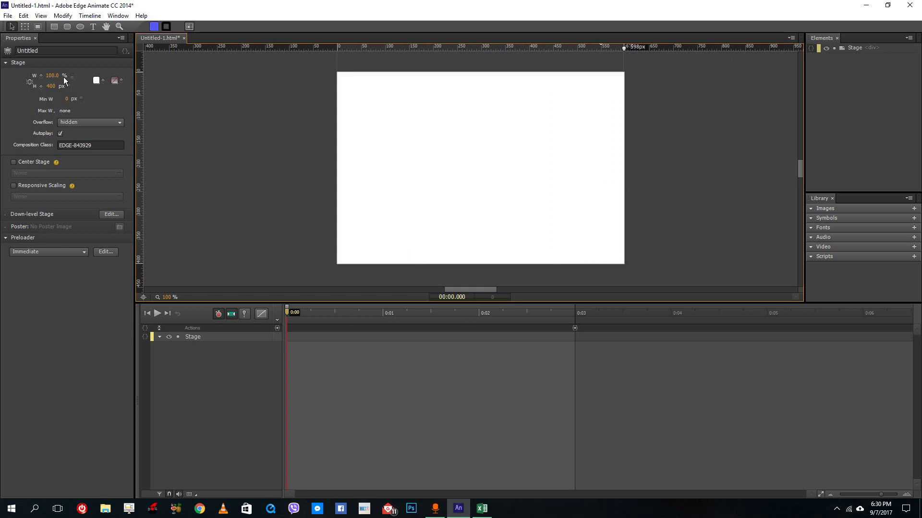
{"action": "mouse_move", "coordinate": [623, 48]}
{"action": "left_mouse_down"}
{"action": "mouse_move", "coordinate": [576, 48]}
{"action": "mouse_move", "coordinate": [662, 48]}
{"action": "left_mouse_up"}
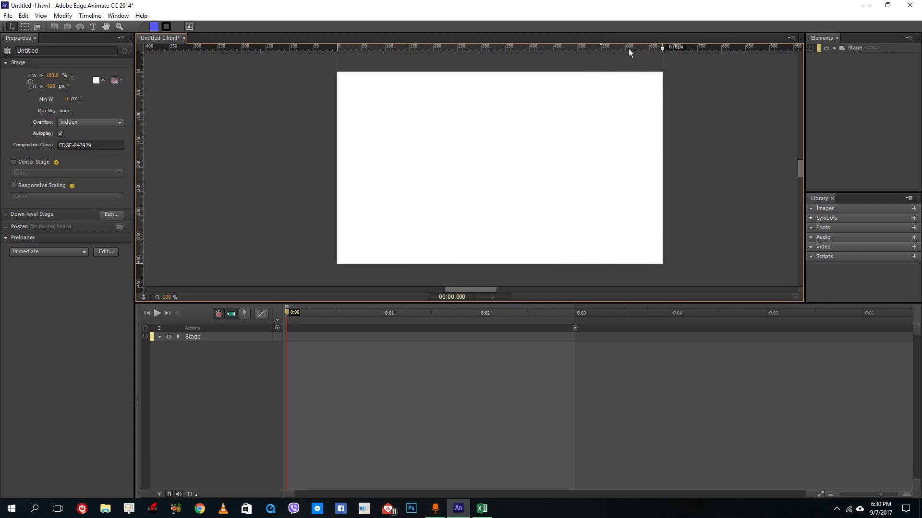
{"action": "mouse_move", "coordinate": [663, 47]}
{"action": "left_mouse_down"}
{"action": "mouse_move", "coordinate": [565, 48]}
{"action": "mouse_move", "coordinate": [633, 48]}
{"action": "left_mouse_up"}
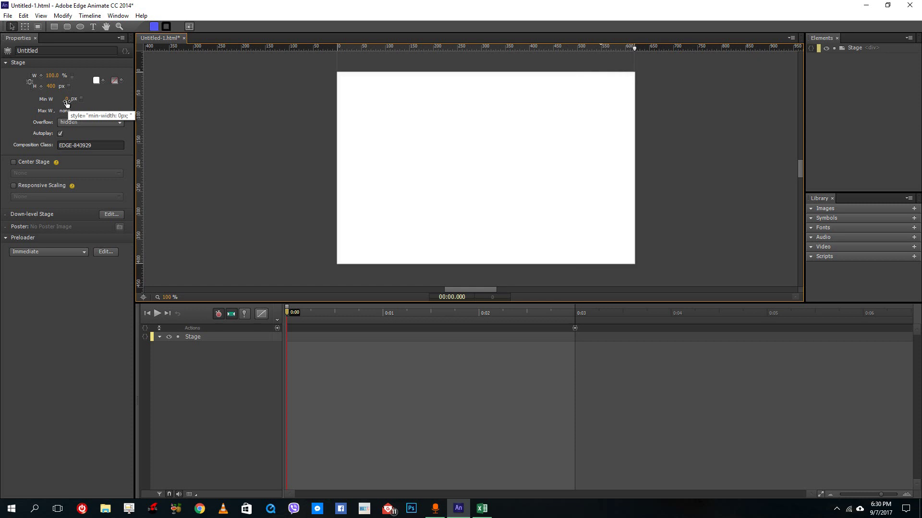
Set the stage's minimum width to 600 px and preview the stage at about 610 px wide
{"action": "left_click", "coordinate": [67, 101]}
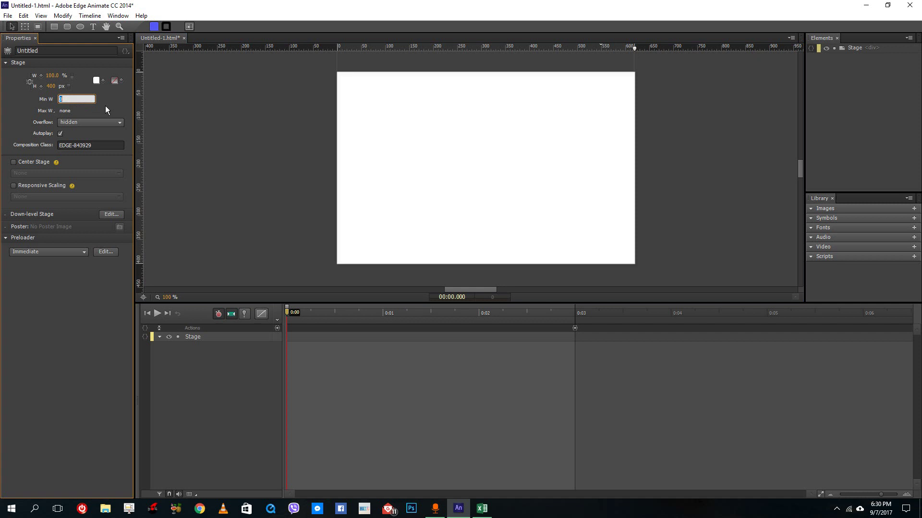
{"action": "key", "text": "BackSpace"}
{"action": "type", "text": "600"}
{"action": "key", "text": "Return"}
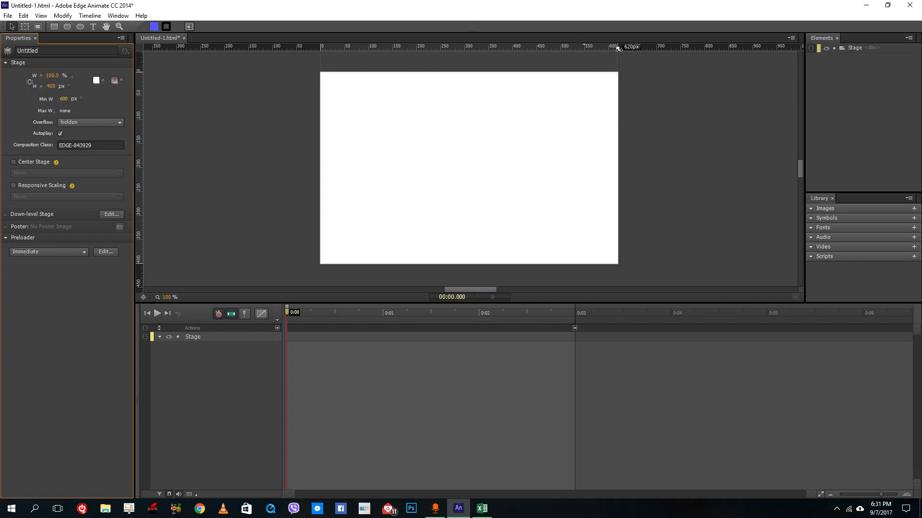
{"action": "mouse_move", "coordinate": [619, 48]}
{"action": "left_mouse_down"}
{"action": "mouse_move", "coordinate": [539, 46]}
{"action": "mouse_move", "coordinate": [658, 47]}
{"action": "mouse_move", "coordinate": [539, 65]}
{"action": "mouse_move", "coordinate": [614, 64]}
{"action": "left_mouse_up"}
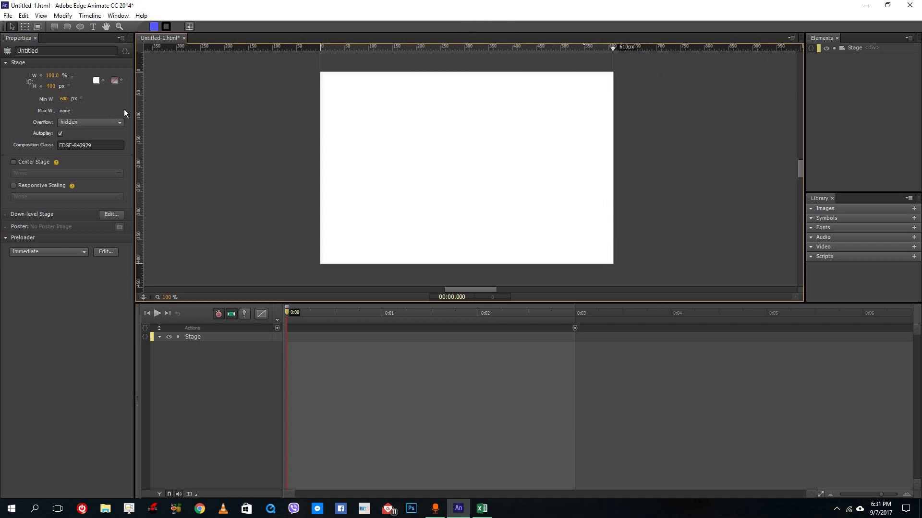
Turn off the unlimited maximum width for the stage and set it to 1200 px
{"action": "left_click", "coordinate": [65, 110]}
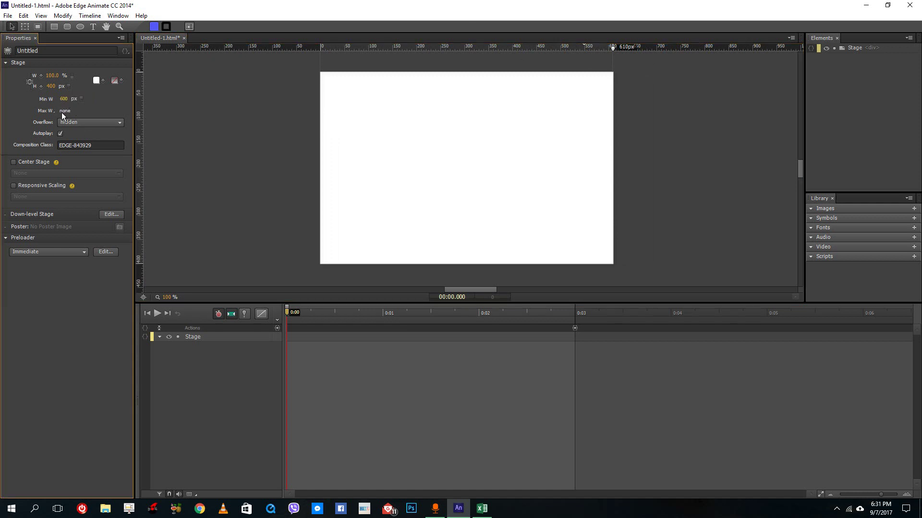
{"action": "left_click", "coordinate": [75, 113]}
{"action": "left_click", "coordinate": [81, 101]}
{"action": "left_click", "coordinate": [45, 112]}
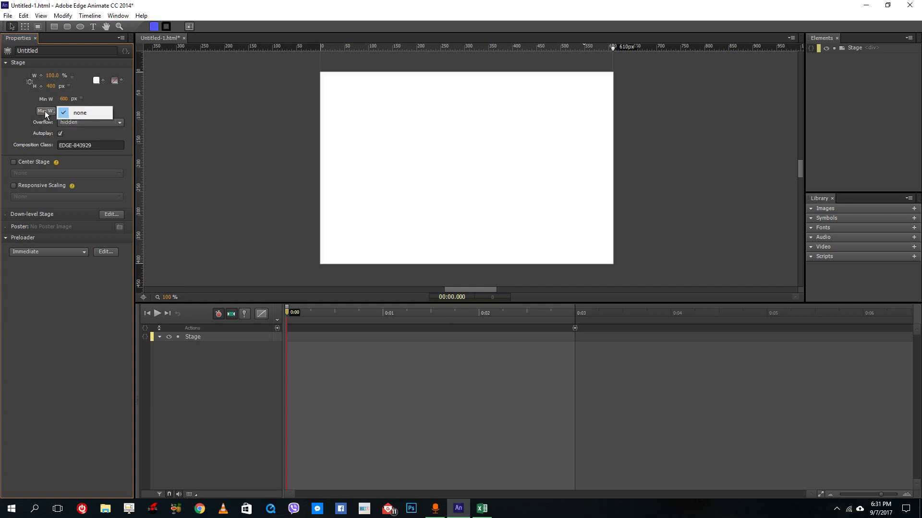
{"action": "left_click", "coordinate": [64, 112]}
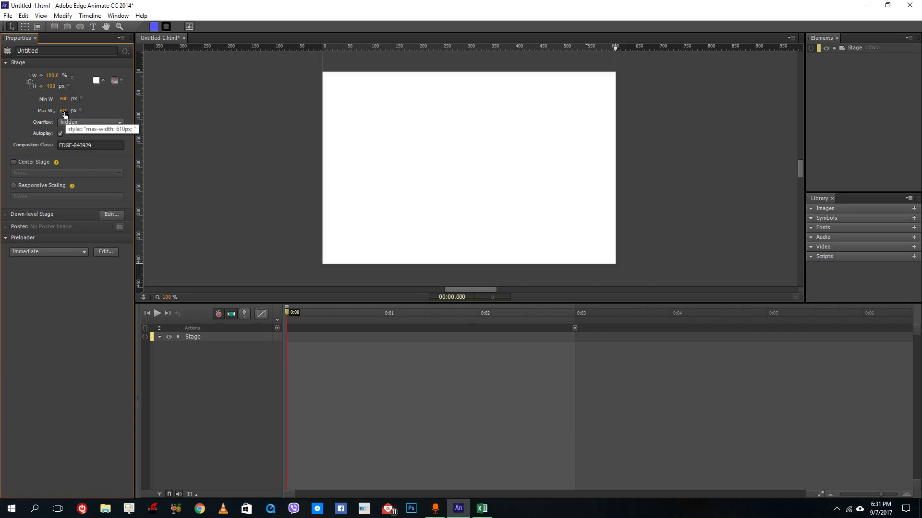
{"action": "left_click", "coordinate": [64, 112]}
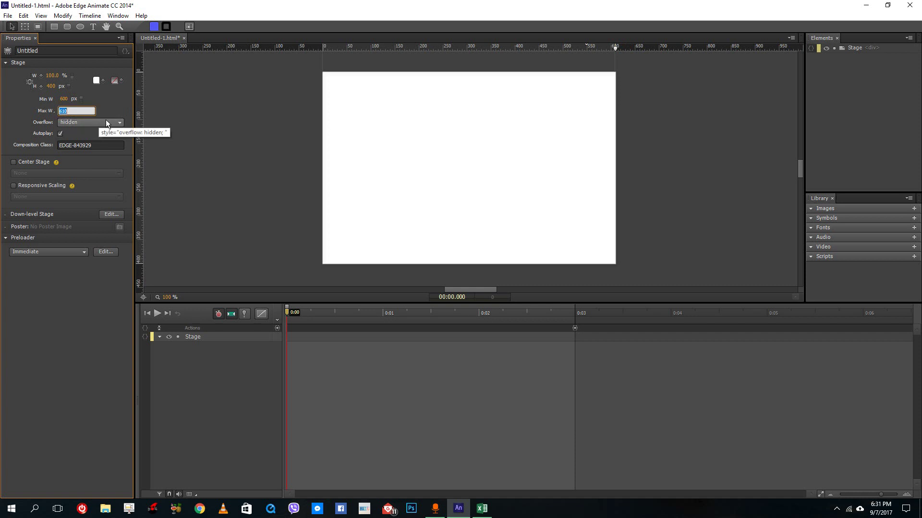
{"action": "type", "text": "1200"}
{"action": "key", "text": "Return"}
Test the stage's width limits by previewing it beyond 1200 px and below 600 px
{"action": "mouse_move", "coordinate": [614, 49]}
{"action": "left_mouse_down"}
{"action": "mouse_move", "coordinate": [792, 60]}
{"action": "mouse_move", "coordinate": [783, 63]}
{"action": "left_mouse_up"}
{"action": "mouse_move", "coordinate": [468, 288]}
{"action": "left_mouse_down"}
{"action": "mouse_move", "coordinate": [503, 291]}
{"action": "mouse_move", "coordinate": [485, 294]}
{"action": "left_mouse_up"}
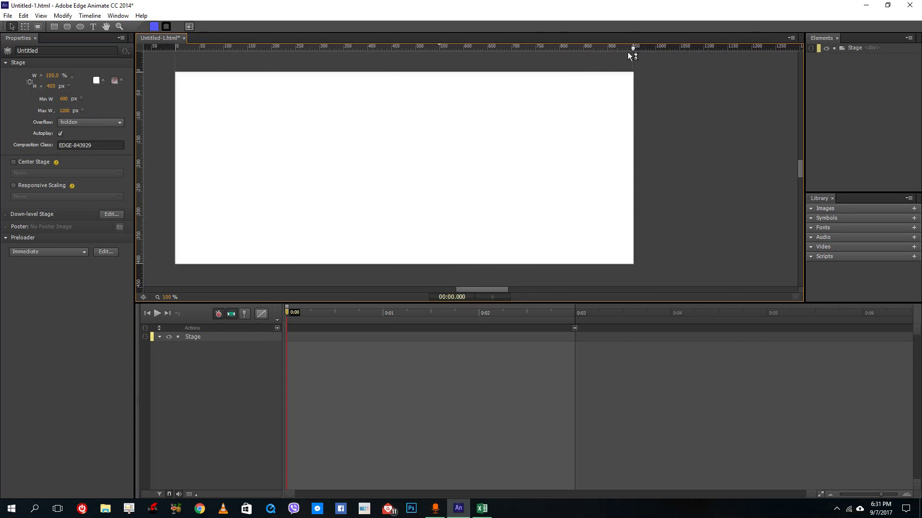
{"action": "mouse_move", "coordinate": [631, 47]}
{"action": "left_mouse_down"}
{"action": "mouse_move", "coordinate": [782, 57]}
{"action": "mouse_move", "coordinate": [340, 84]}
{"action": "mouse_move", "coordinate": [787, 117]}
{"action": "mouse_move", "coordinate": [735, 128]}
{"action": "mouse_move", "coordinate": [754, 126]}
{"action": "left_mouse_up"}
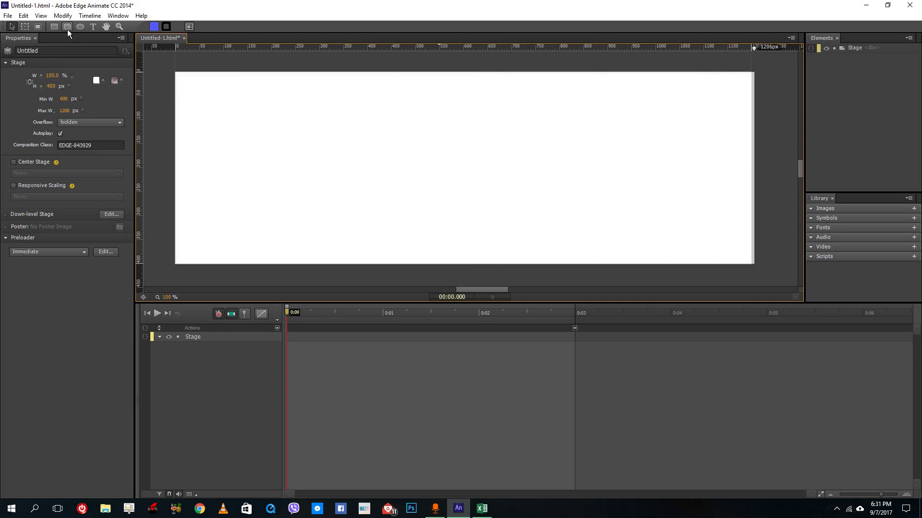
{"action": "left_click_drag", "start_coordinate": [753, 48], "coordinate": [457, 67]}
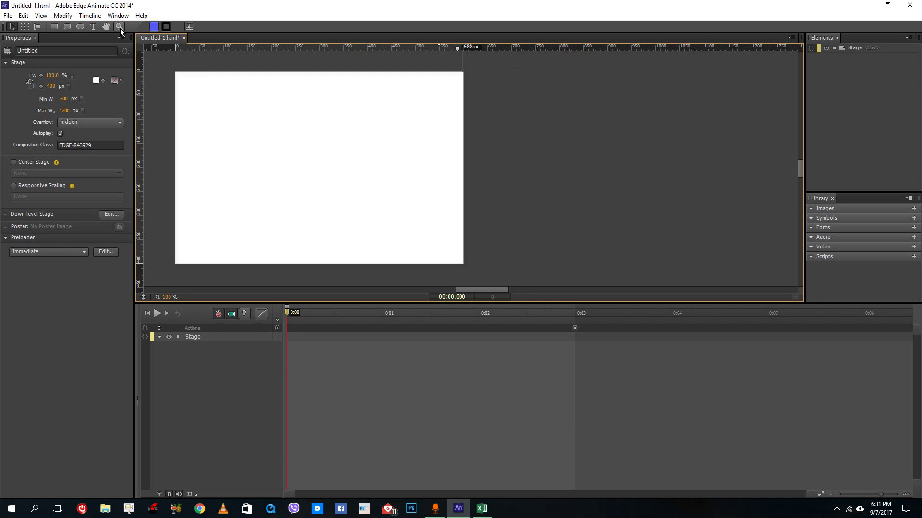
Draw a blue circle about 102 by 99 px near the stage's upper-left corner
{"action": "left_click", "coordinate": [80, 27]}
{"action": "left_click", "coordinate": [193, 94]}
{"action": "left_click_drag", "start_coordinate": [218, 115], "coordinate": [242, 141]}
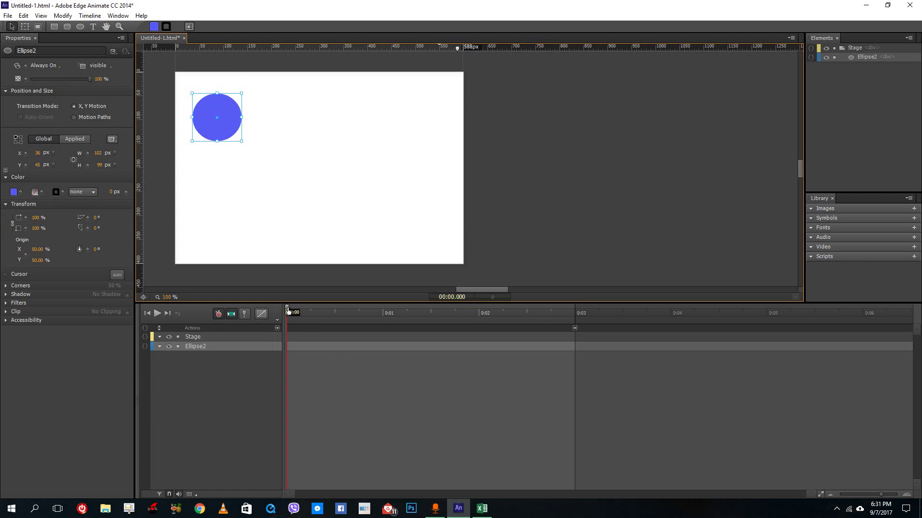
Animate the circle to the stage's lower-right area, about X 457 px and Y 238 px at 2 seconds, and play the animation
{"action": "mouse_move", "coordinate": [287, 311]}
{"action": "left_mouse_down"}
{"action": "mouse_move", "coordinate": [353, 325]}
{"action": "mouse_move", "coordinate": [482, 330]}
{"action": "left_mouse_up"}
{"action": "left_click_drag", "start_coordinate": [218, 102], "coordinate": [393, 235]}
{"action": "key", "text": "space"}
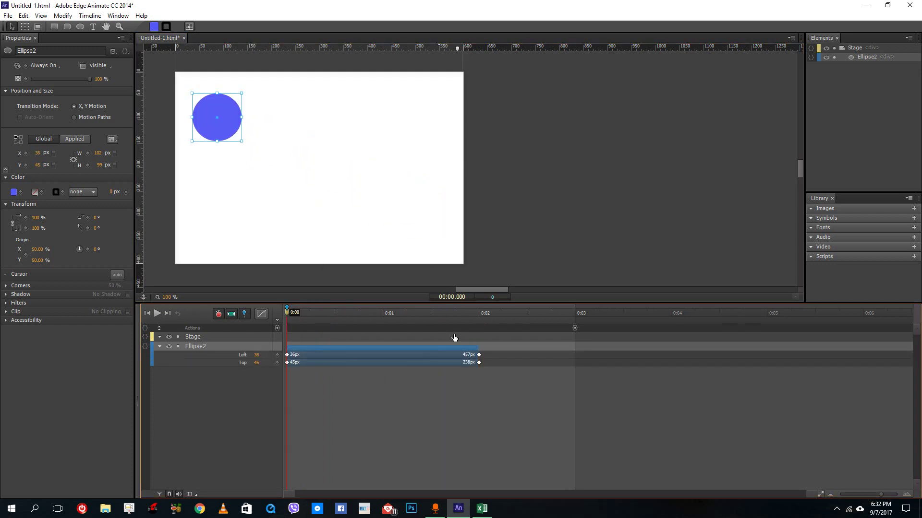
{"action": "key", "text": "space"}
Check the circle's movement along the timeline with the stage preview widened to about 1258 px
{"action": "left_click_drag", "start_coordinate": [458, 49], "coordinate": [781, 67]}
{"action": "left_click_drag", "start_coordinate": [332, 315], "coordinate": [469, 325]}
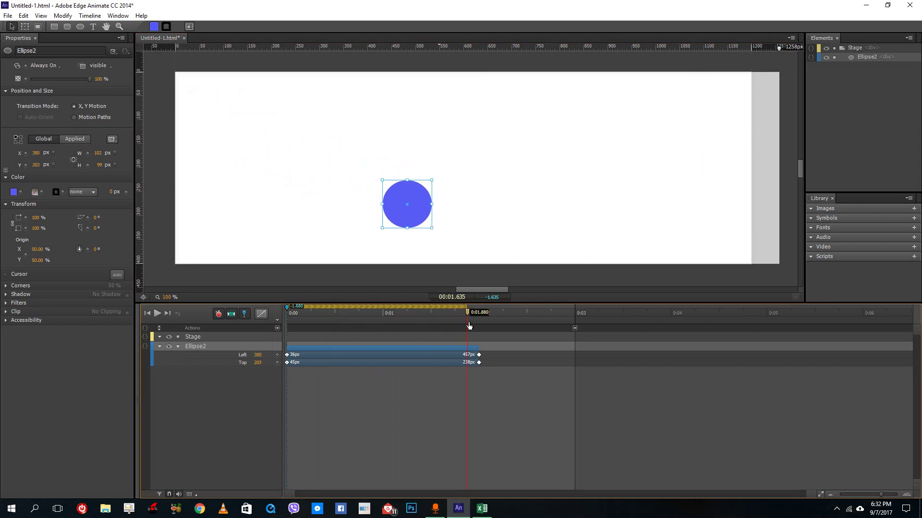
{"action": "key", "text": "Home"}
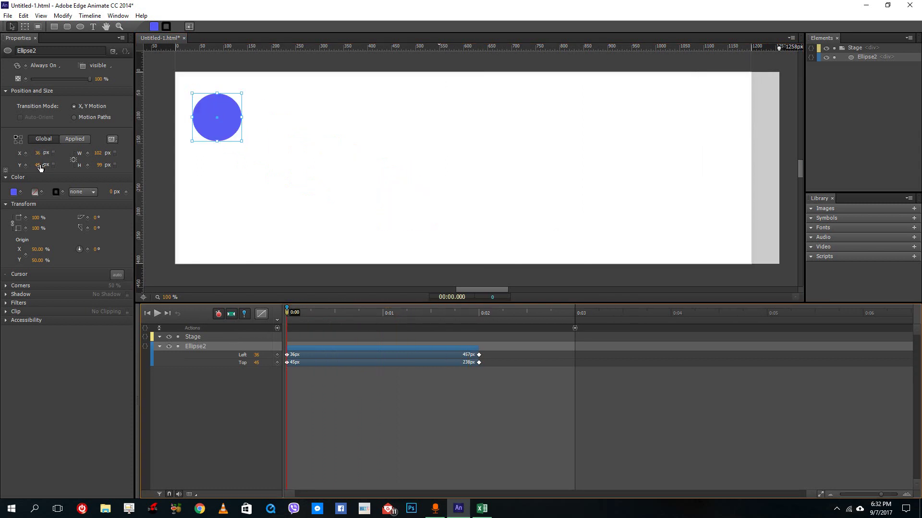
{"action": "left_click_drag", "start_coordinate": [779, 72], "coordinate": [397, 76]}
Draw a second ellipse about 108 by 99 px near the stage's lower-left corner and switch its X position and width to percent
{"action": "left_click", "coordinate": [80, 26]}
{"action": "mouse_move", "coordinate": [203, 202]}
{"action": "left_mouse_down"}
{"action": "mouse_move", "coordinate": [231, 241]}
{"action": "mouse_move", "coordinate": [253, 249]}
{"action": "left_mouse_up"}
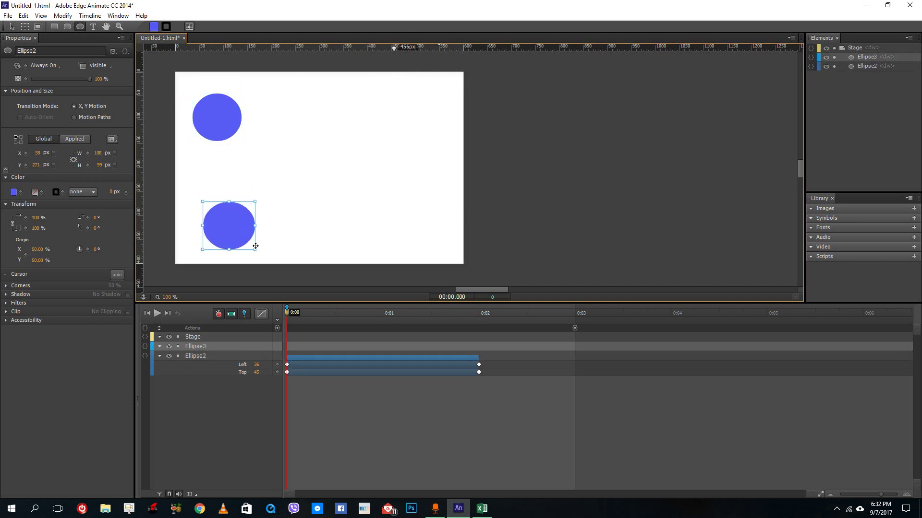
{"action": "left_click", "coordinate": [53, 155]}
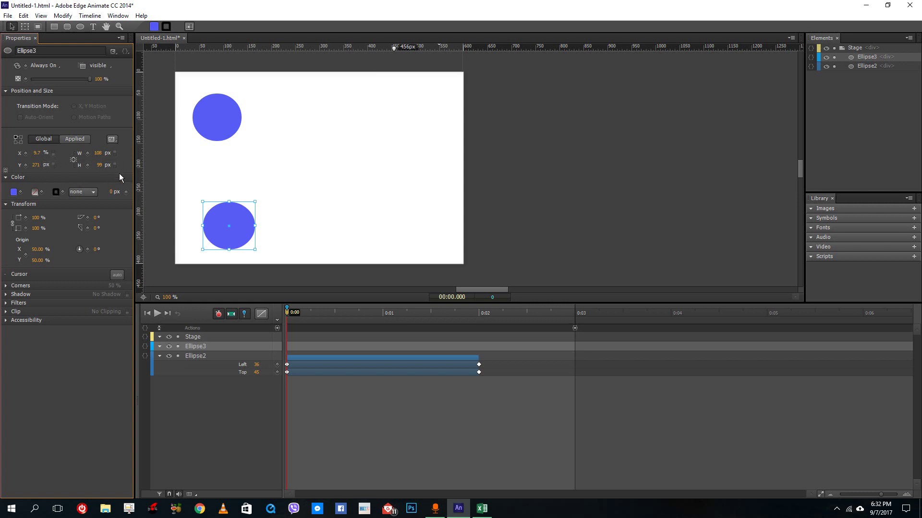
{"action": "left_click", "coordinate": [115, 153]}
{"action": "left_click_drag", "start_coordinate": [396, 48], "coordinate": [437, 93]}
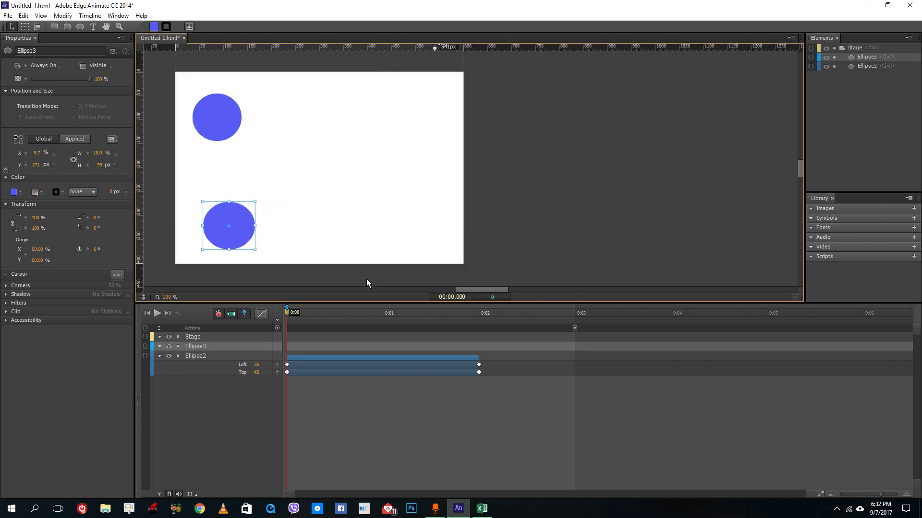
Animate the second ellipse to the stage's upper-right area, about 74% from the left and 43 px from the top at 2 seconds
{"action": "left_click_drag", "start_coordinate": [293, 315], "coordinate": [479, 334]}
{"action": "left_click_drag", "start_coordinate": [232, 216], "coordinate": [421, 107]}
{"action": "left_click_drag", "start_coordinate": [479, 313], "coordinate": [258, 333]}
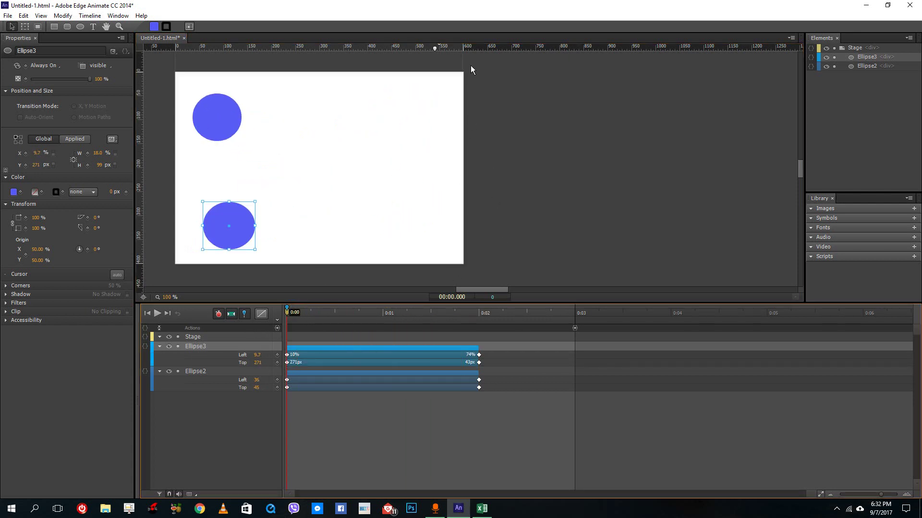
Scrub through the animation with the stage preview widened to about 1237 px to examine the second ellipse's position and width
{"action": "left_click_drag", "start_coordinate": [464, 65], "coordinate": [769, 64]}
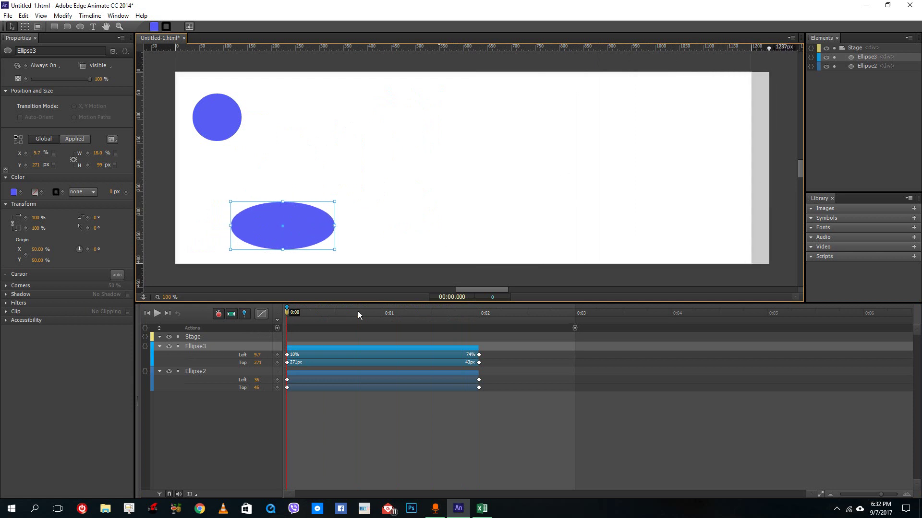
{"action": "left_click_drag", "start_coordinate": [298, 315], "coordinate": [504, 313]}
{"action": "left_click_drag", "start_coordinate": [441, 330], "coordinate": [393, 315]}
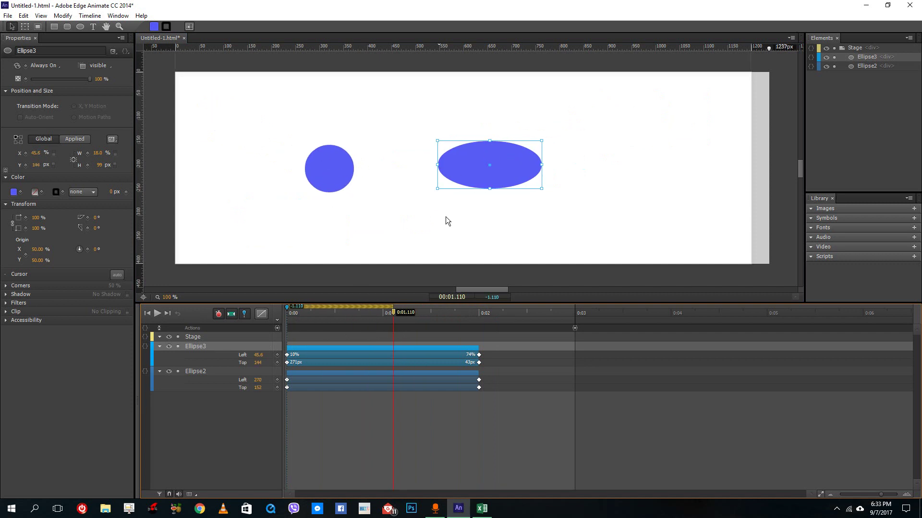
{"action": "left_click_drag", "start_coordinate": [393, 313], "coordinate": [286, 313]}
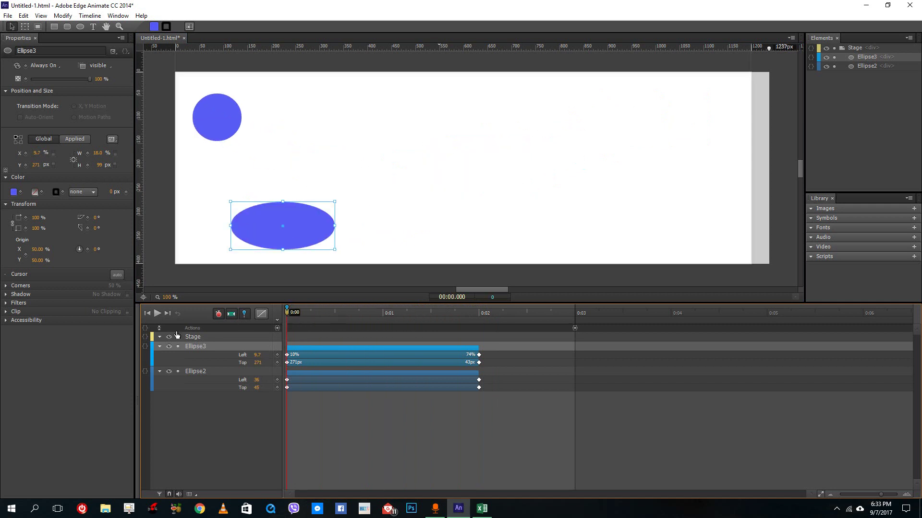
Switch the second ellipse's width back to pixels
{"action": "left_click_drag", "start_coordinate": [767, 76], "coordinate": [418, 75]}
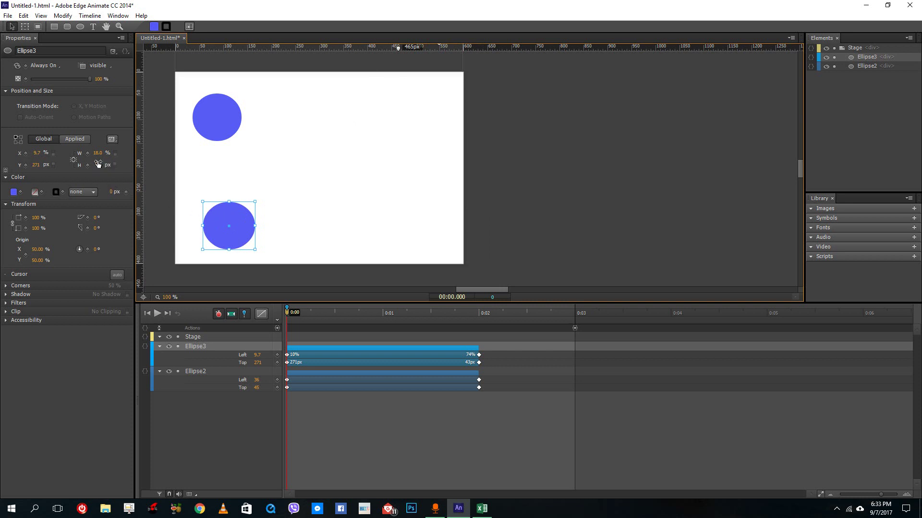
{"action": "left_click", "coordinate": [115, 153]}
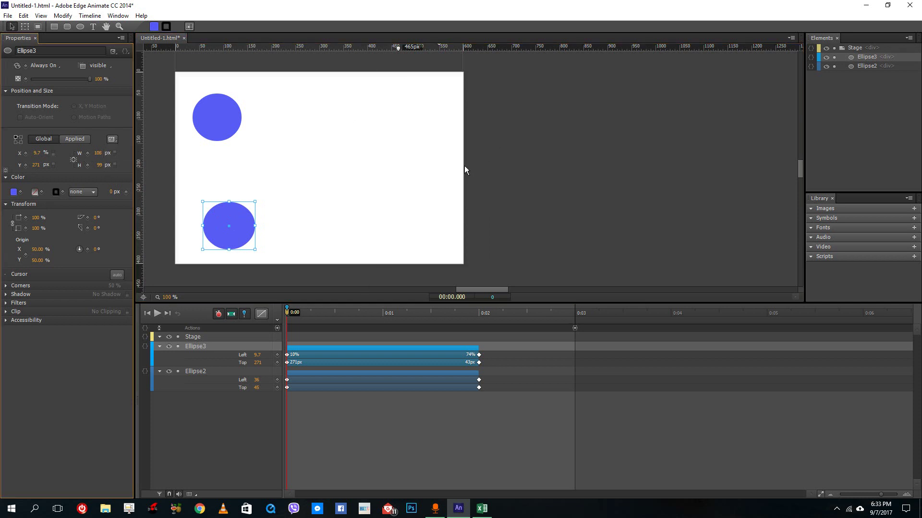
Play and scrub the animation at narrow and wide stage previews, up to about 1258 px, to compare the two ellipses' movement
{"action": "left_click_drag", "start_coordinate": [463, 46], "coordinate": [777, 46]}
{"action": "key", "text": "space"}
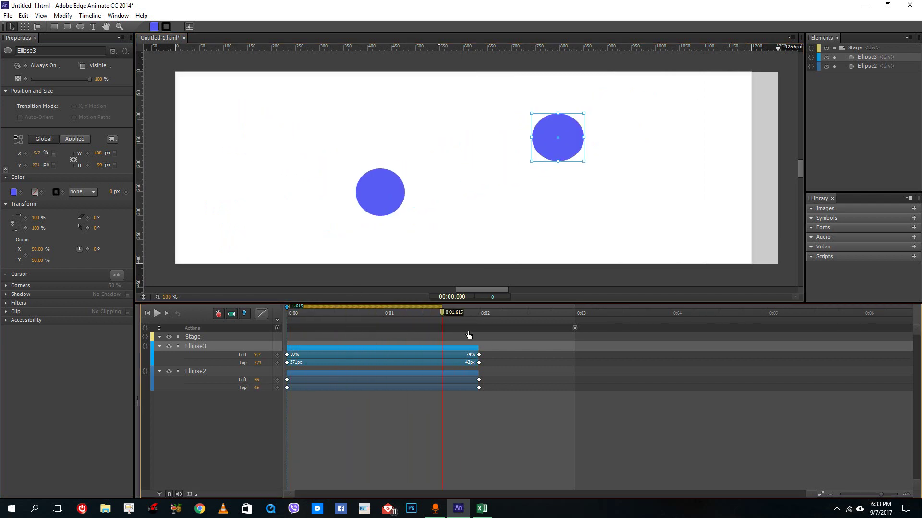
{"action": "key", "text": "space"}
{"action": "key", "text": "space"}
{"action": "left_click_drag", "start_coordinate": [774, 52], "coordinate": [434, 75]}
{"action": "mouse_move", "coordinate": [287, 313]}
{"action": "left_mouse_down"}
{"action": "mouse_move", "coordinate": [463, 327]}
{"action": "mouse_move", "coordinate": [286, 325]}
{"action": "left_mouse_up"}
{"action": "left_click_drag", "start_coordinate": [464, 46], "coordinate": [778, 54]}
{"action": "left_click_drag", "start_coordinate": [286, 315], "coordinate": [490, 312]}
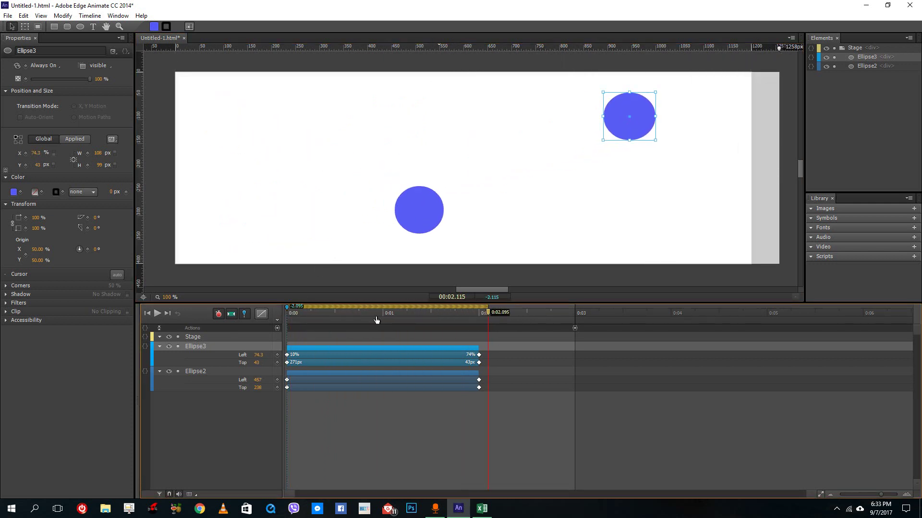
{"action": "left_click", "coordinate": [245, 313]}
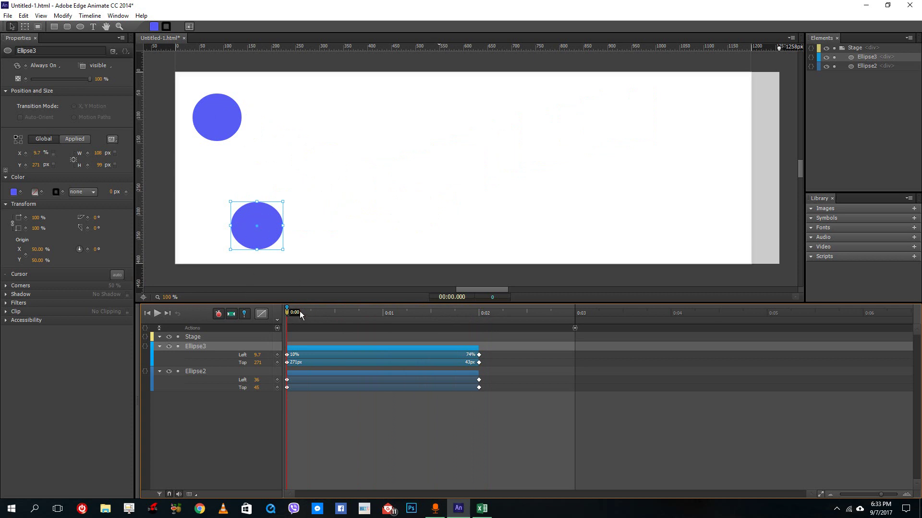
Preview the composition in the browser and replay its animation in a narrowed browser window
{"action": "left_click", "coordinate": [8, 16]}
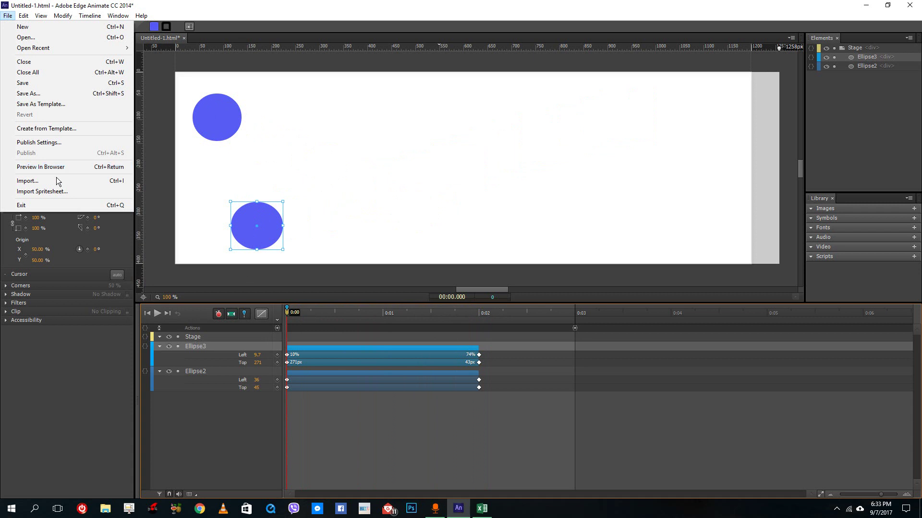
{"action": "left_click", "coordinate": [59, 168]}
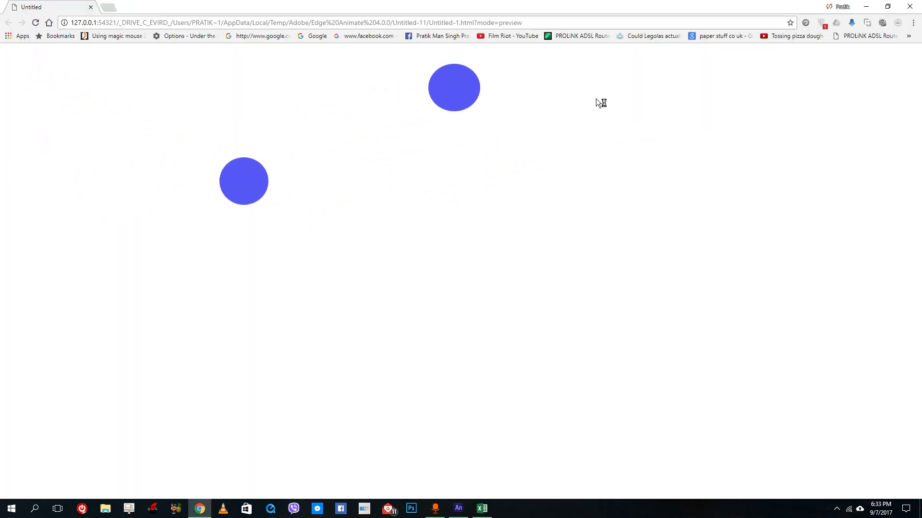
{"action": "left_click", "coordinate": [887, 8]}
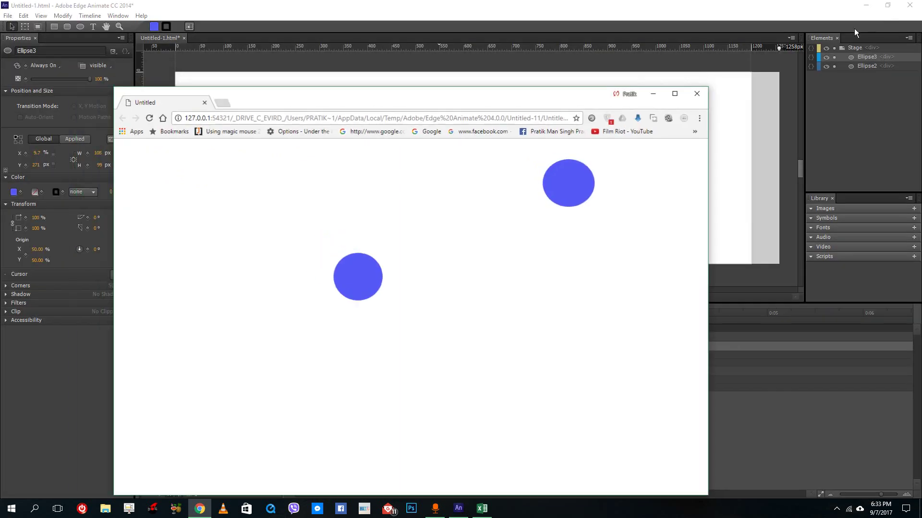
{"action": "left_click_drag", "start_coordinate": [708, 154], "coordinate": [399, 192]}
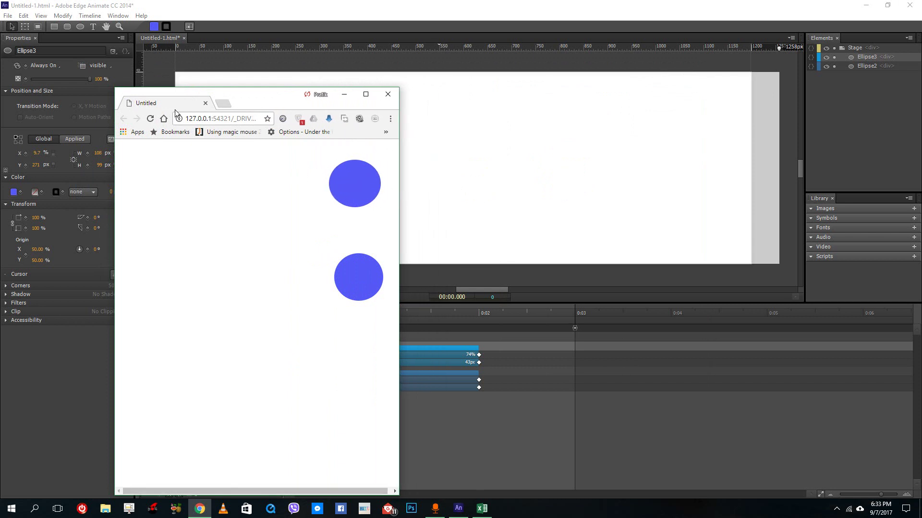
{"action": "left_click", "coordinate": [151, 120]}
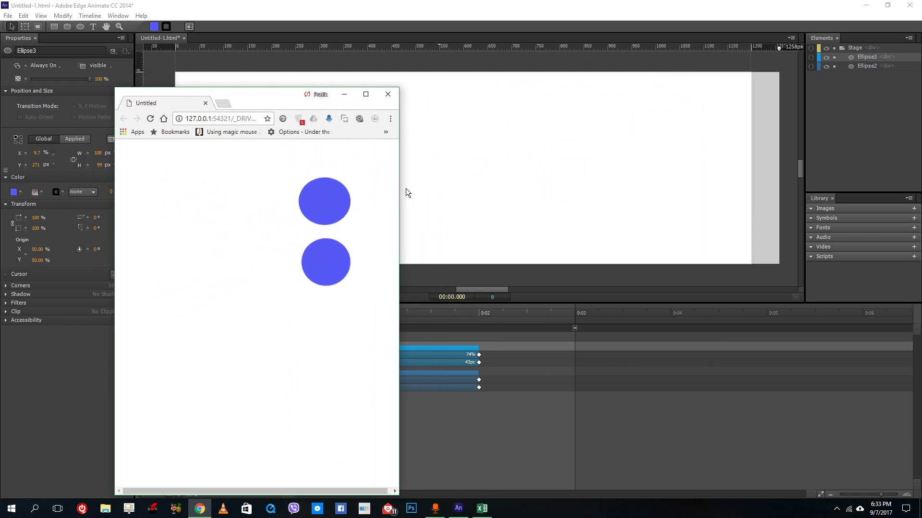
Replay the animation in the browser at wider and narrower window widths to compare the two ellipses' movement, and close the preview
{"action": "left_click", "coordinate": [151, 119]}
{"action": "left_click_drag", "start_coordinate": [399, 172], "coordinate": [699, 179]}
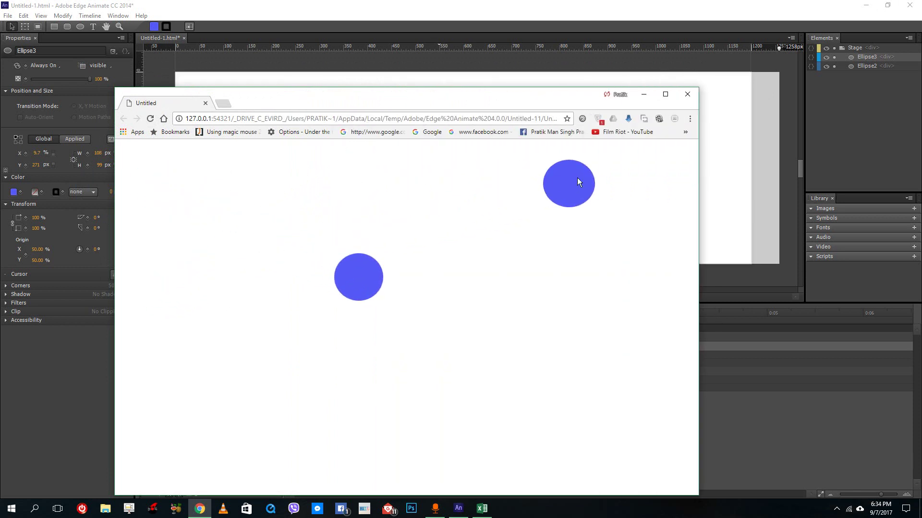
{"action": "left_click_drag", "start_coordinate": [699, 174], "coordinate": [579, 200]}
{"action": "left_click", "coordinate": [564, 96]}
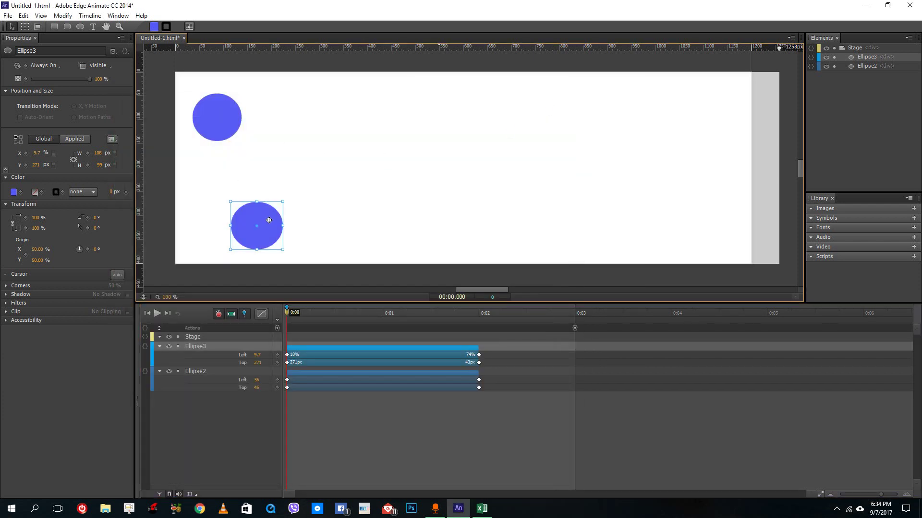
Delete both animated ellipses from the stage
{"action": "key", "text": "Delete"}
{"action": "left_click", "coordinate": [217, 117]}
{"action": "key", "text": "Delete"}
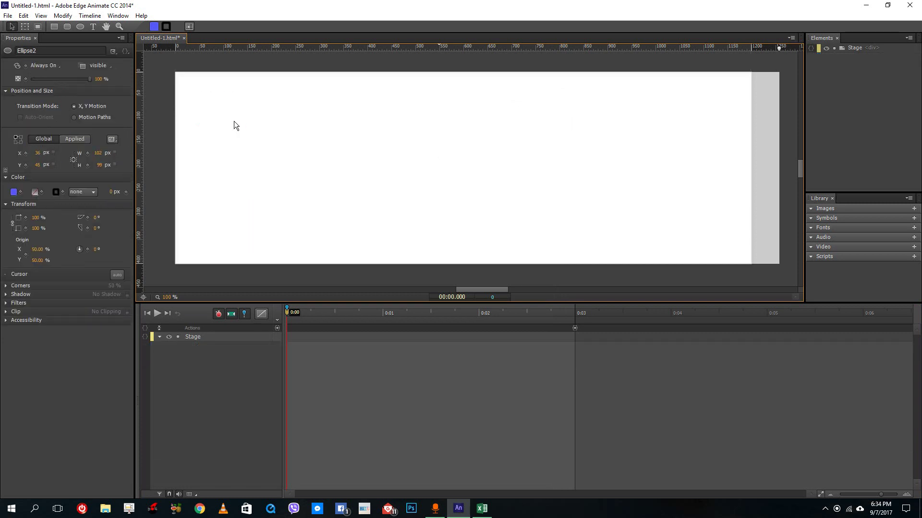
With the stage preview narrowed to about 587 px, draw an ellipse about 91 by 94 px near the stage's left edge and switch its X position to percent
{"action": "left_click_drag", "start_coordinate": [760, 52], "coordinate": [439, 61]}
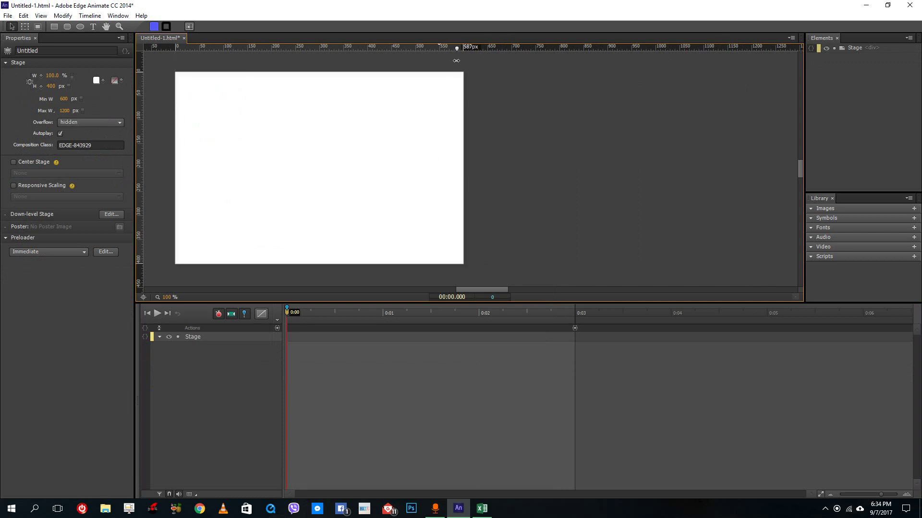
{"action": "left_click_drag", "start_coordinate": [193, 132], "coordinate": [237, 177]}
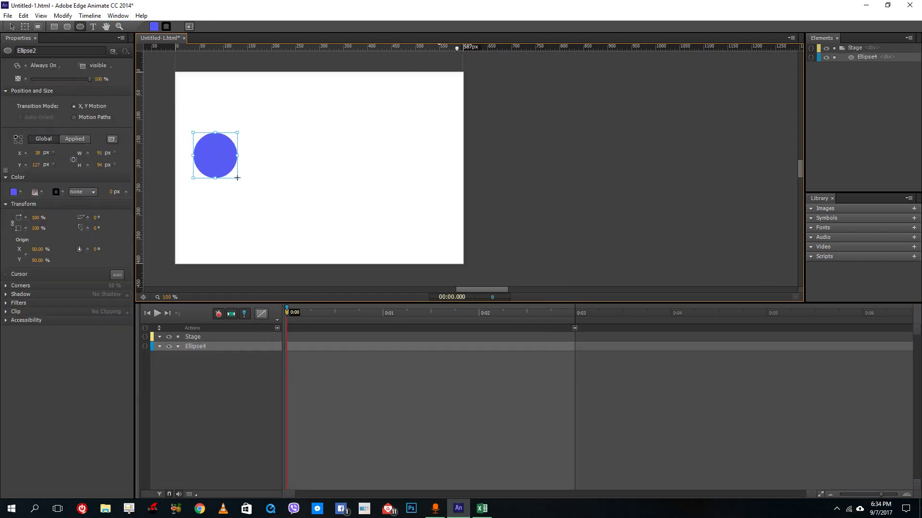
{"action": "left_click", "coordinate": [54, 155]}
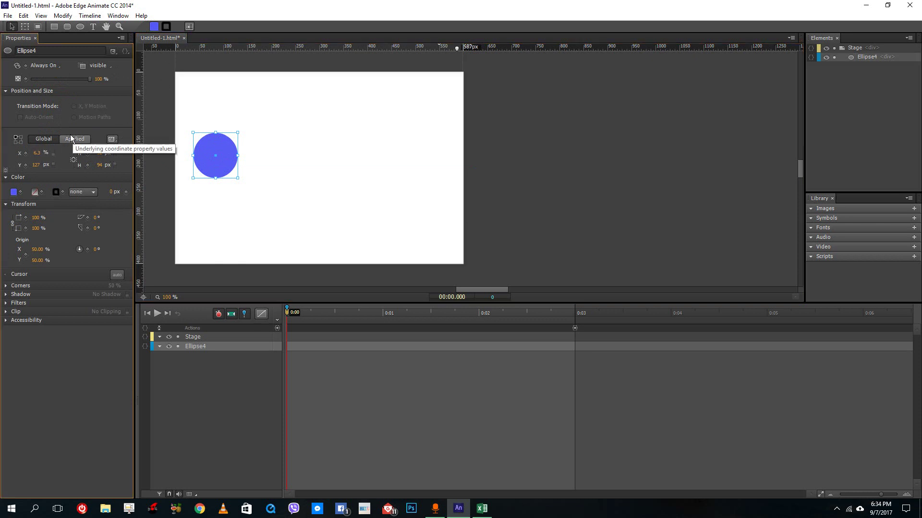
Duplicate the ellipse three times and spread the copies to form a horizontal row of four across the stage
{"action": "left_click", "coordinate": [226, 153]}
{"action": "key", "text": "ctrl+d"}
{"action": "left_click_drag", "start_coordinate": [229, 155], "coordinate": [415, 156]}
{"action": "key", "text": "ctrl+v"}
Animate all four ellipses together from 0 to 3 seconds, moving them down to a top position of 243 px
{"action": "left_click_drag", "start_coordinate": [465, 207], "coordinate": [179, 134]}
{"action": "left_click_drag", "start_coordinate": [303, 316], "coordinate": [575, 313]}
{"action": "left_click_drag", "start_coordinate": [350, 151], "coordinate": [348, 207]}
Scrub through the animation of the four ellipses and widen the stage preview to about 1241 px to check their spacing
{"action": "left_click", "coordinate": [316, 317]}
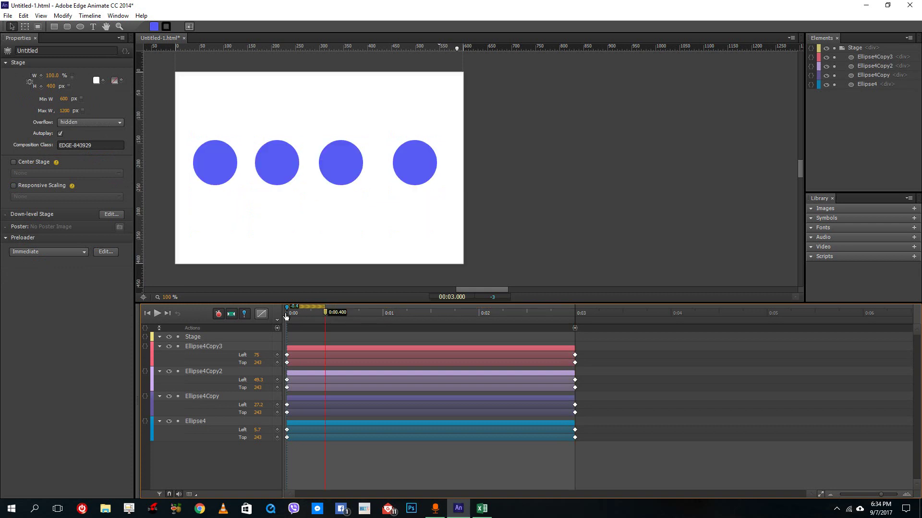
{"action": "left_click", "coordinate": [479, 314]}
{"action": "left_click_drag", "start_coordinate": [532, 316], "coordinate": [108, 334]}
{"action": "left_click_drag", "start_coordinate": [455, 49], "coordinate": [771, 96]}
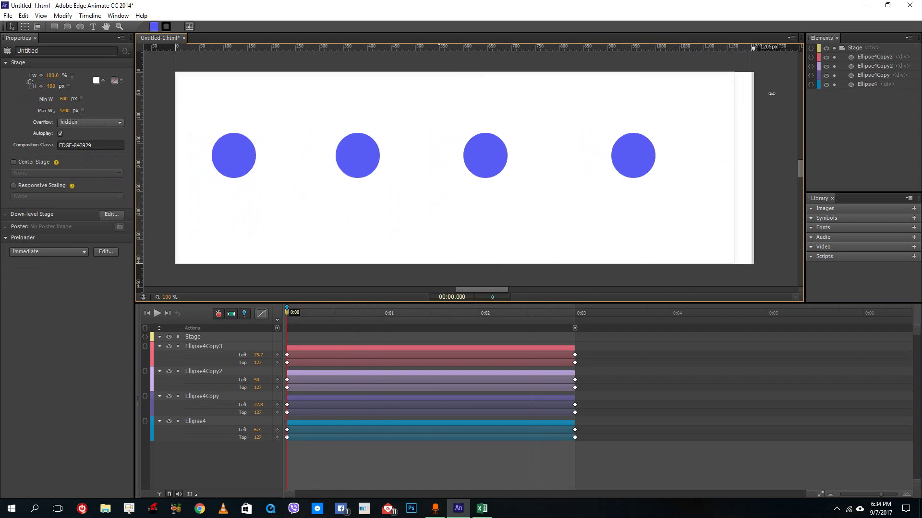
Preview the four-ellipse composition in the browser, resize the window, replay the animation, and close the preview
{"action": "left_click", "coordinate": [8, 16]}
{"action": "left_click", "coordinate": [40, 167]}
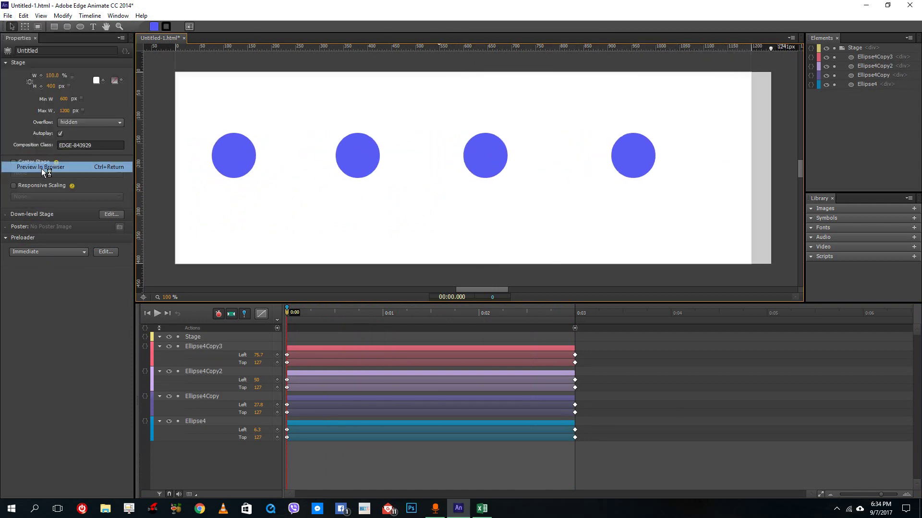
{"action": "left_click_drag", "start_coordinate": [578, 145], "coordinate": [692, 222]}
{"action": "left_click", "coordinate": [151, 120]}
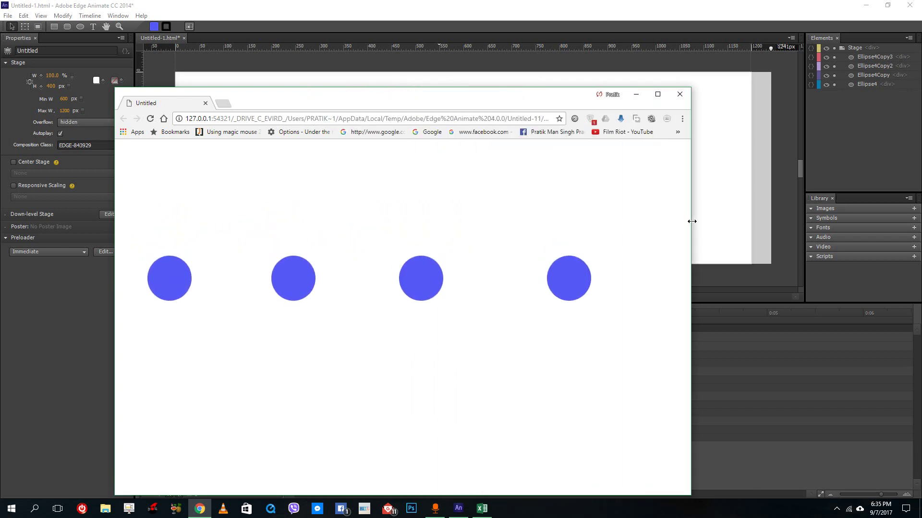
{"action": "left_click", "coordinate": [675, 102]}
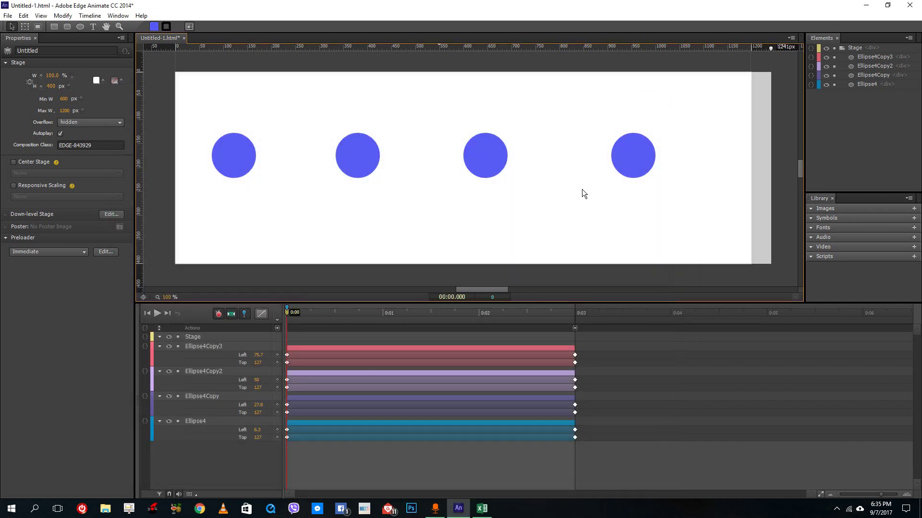